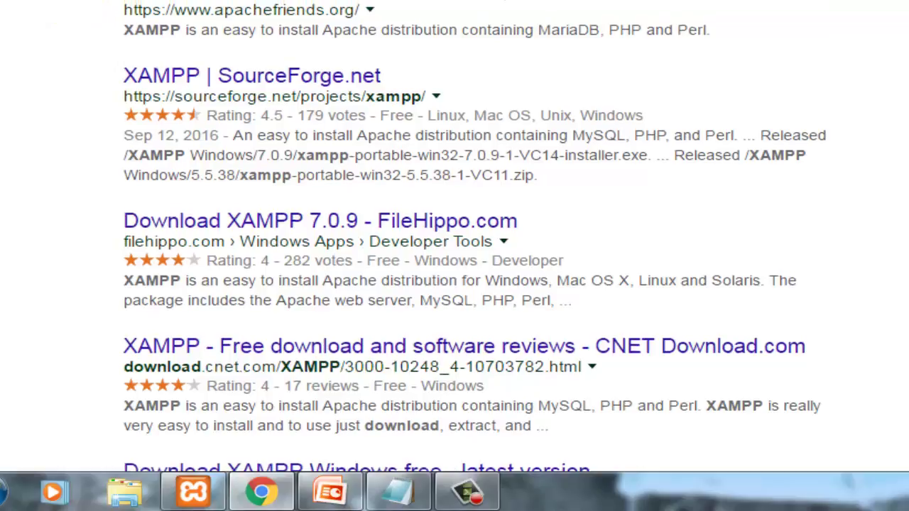
Step: Open the Download XAMPP result on apachefriends.org and review the Windows, Linux and OS X download tables
scroll(454, 256, "up", 2)
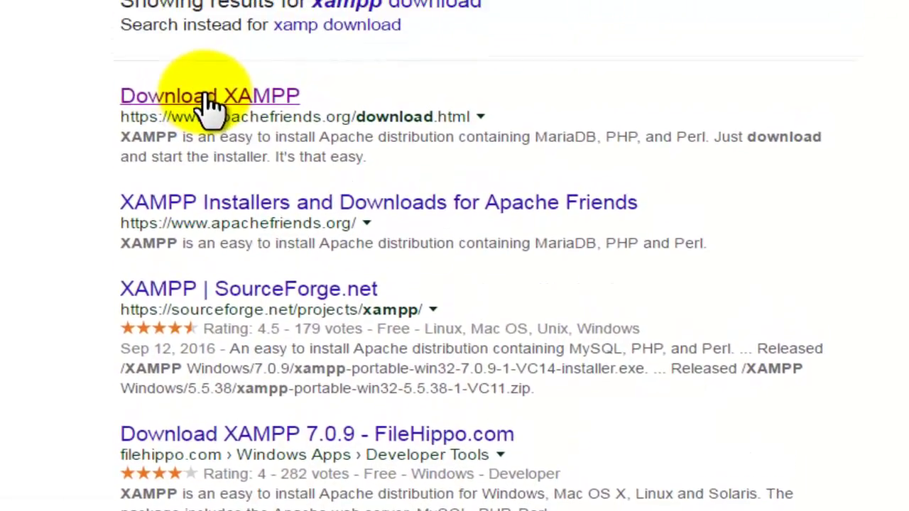
left_click(261, 229)
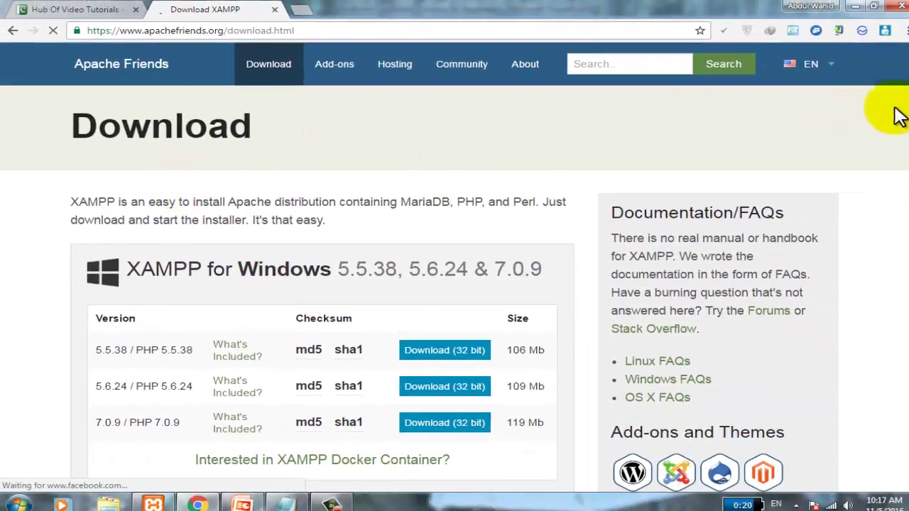
scroll(901, 115, "down", 1)
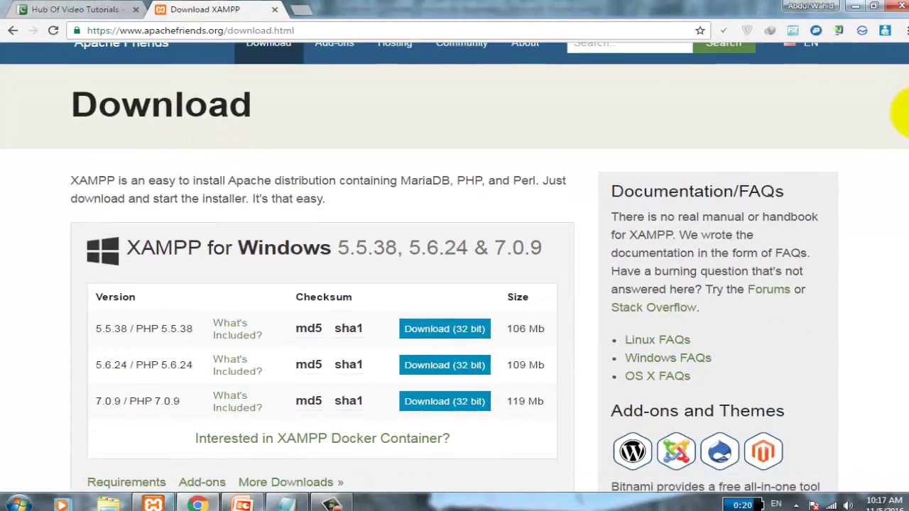
scroll(900, 115, "down", 5)
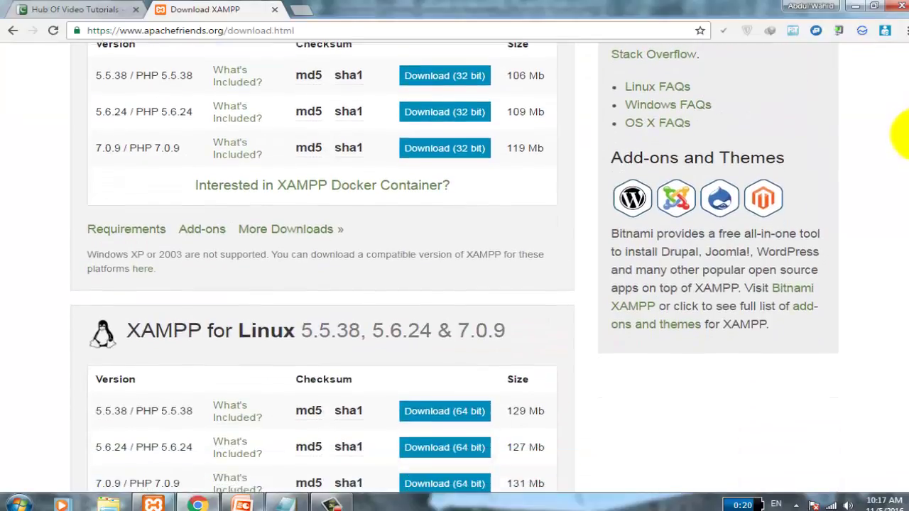
scroll(902, 142, "down", 3)
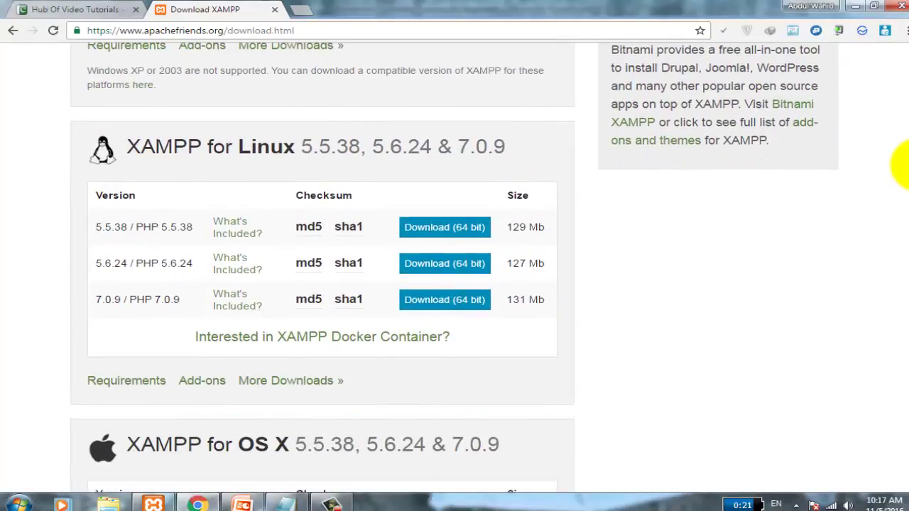
scroll(902, 142, "up", 7)
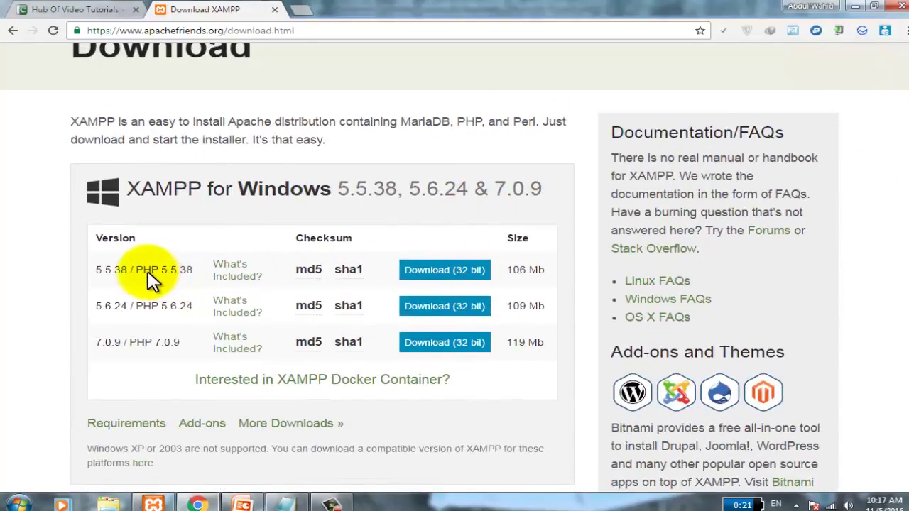
Step: Compare the PHP versions offered in the XAMPP for Windows list, highlighting PHP 5.5.38 and 7.0.9
left_click_drag(137, 262, 197, 269)
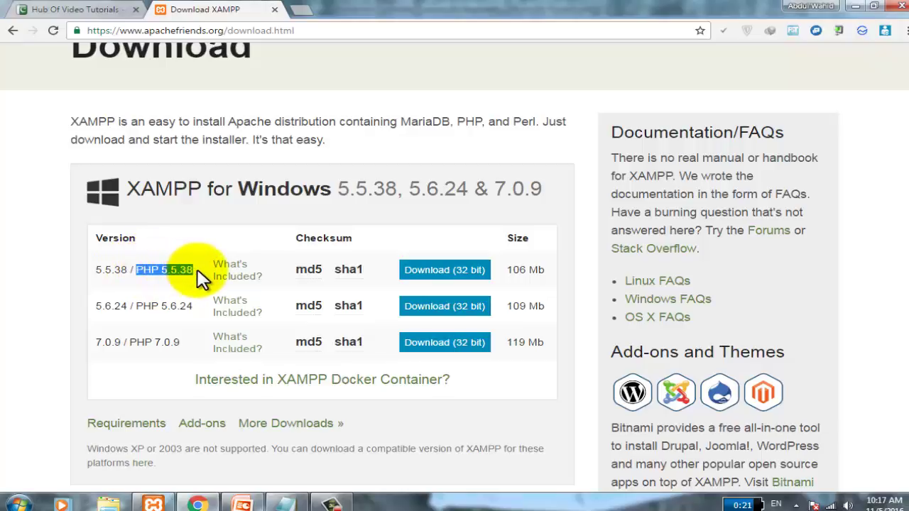
left_click(61, 300)
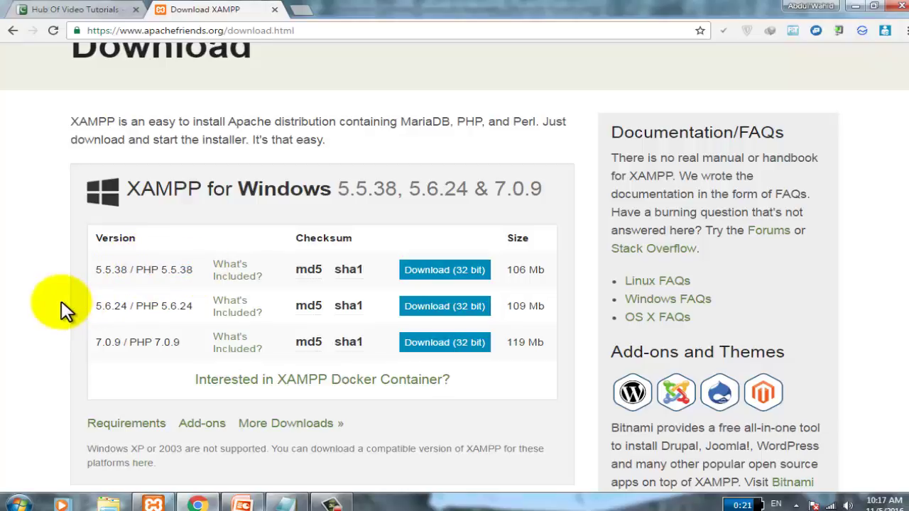
left_click_drag(155, 343, 182, 343)
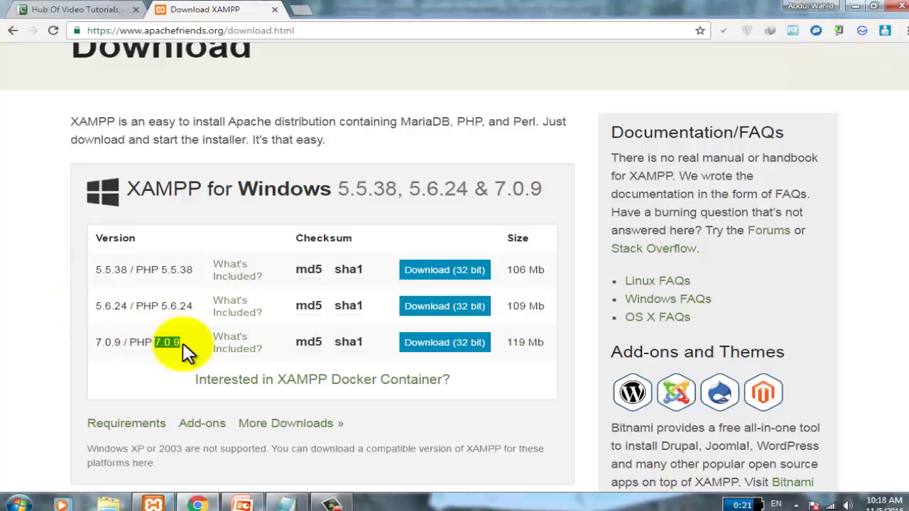
Step: Request the 32-bit Windows download of XAMPP 7.0.9, and cancel it without adding a download exception
left_click(460, 348)
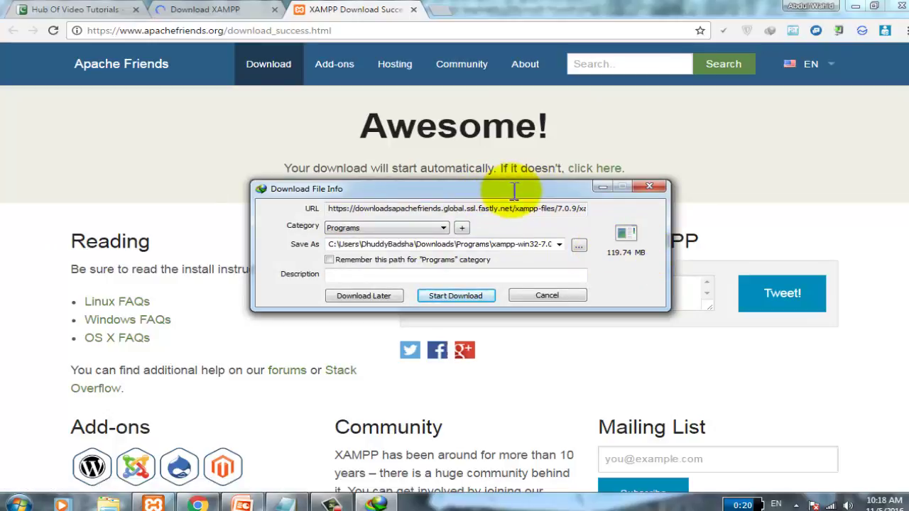
left_click(645, 185)
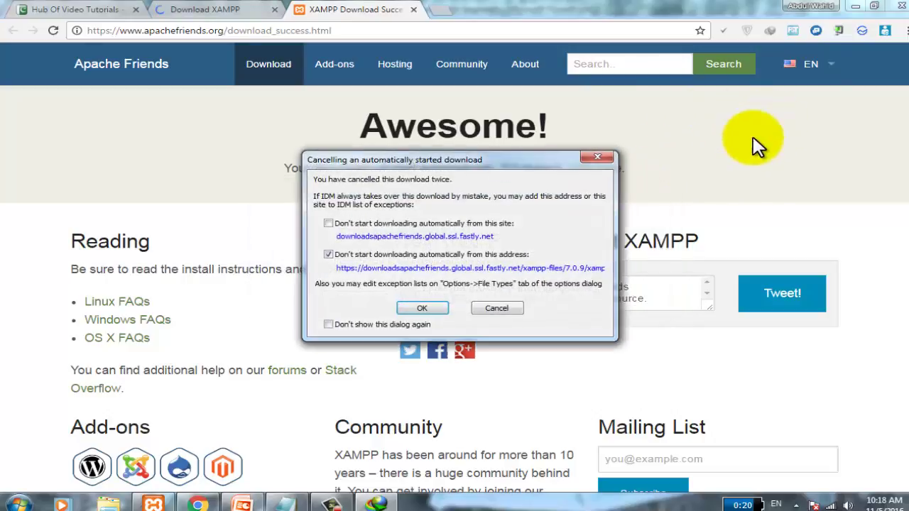
left_click(598, 158)
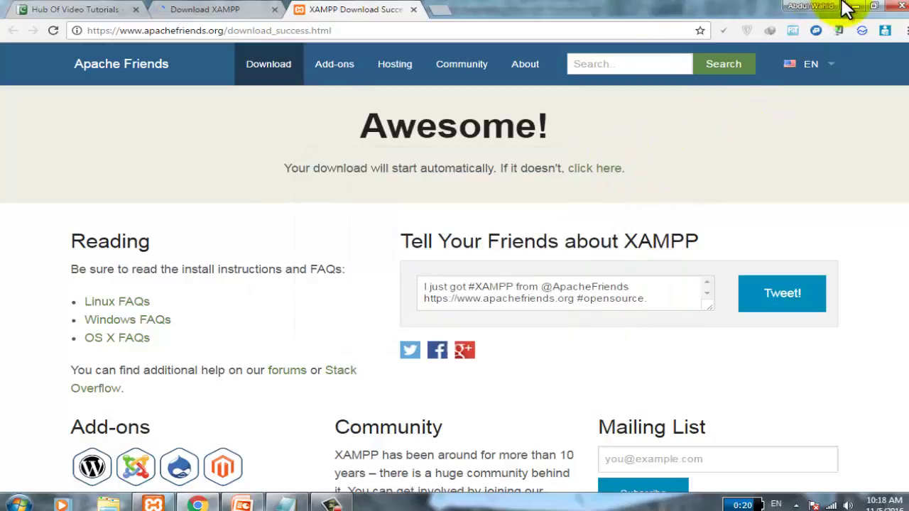
Step: Minimize the browser and presentation windows and refresh the desktop
left_click(856, 6)
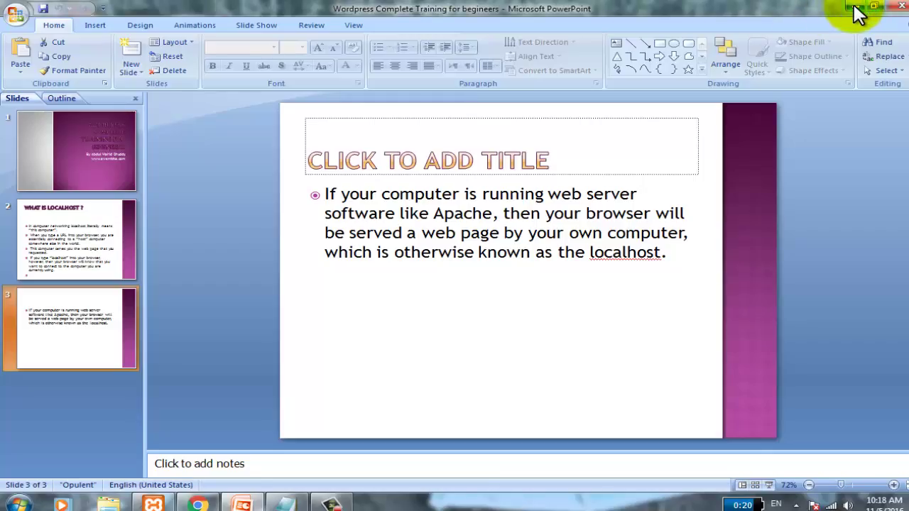
left_click(856, 6)
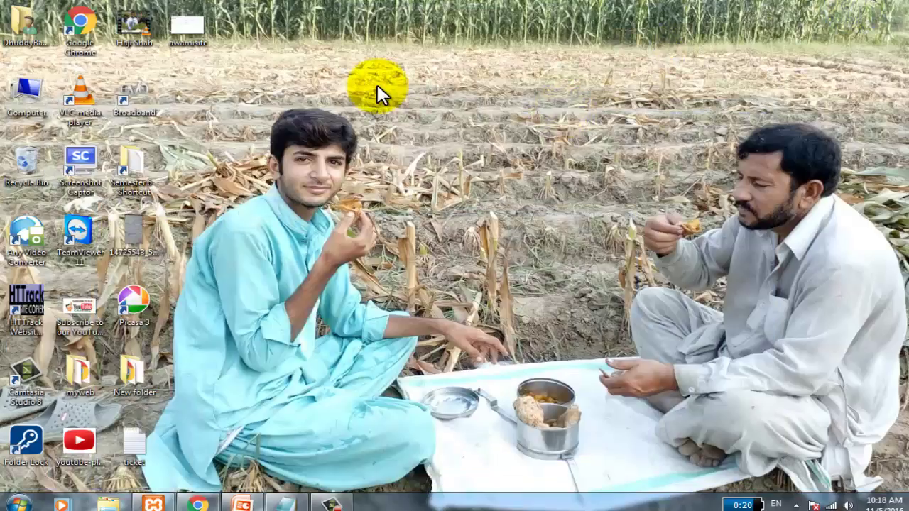
right_click(377, 85)
left_click(417, 122)
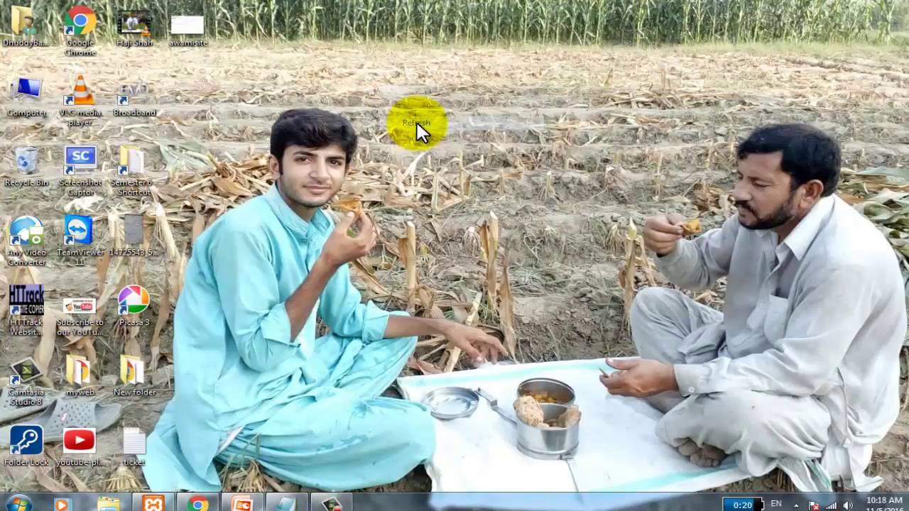
right_click(353, 124)
left_click(390, 161)
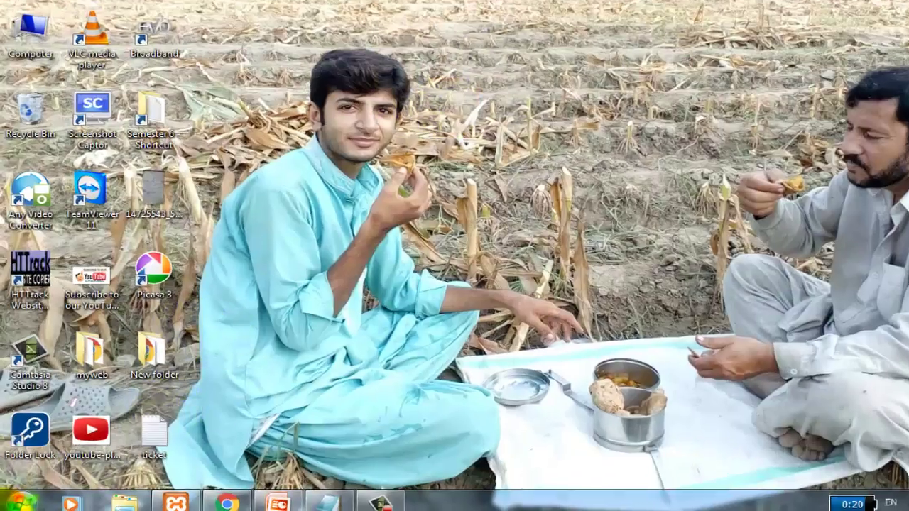
Step: Search the installed programs for "xam" and launch the XAMPP Control Panel
left_click(14, 498)
left_click(226, 384)
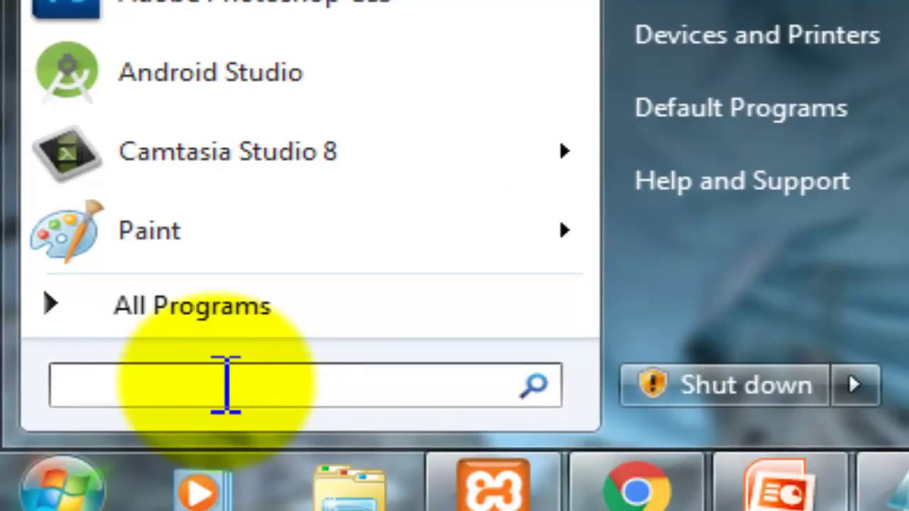
type("xam")
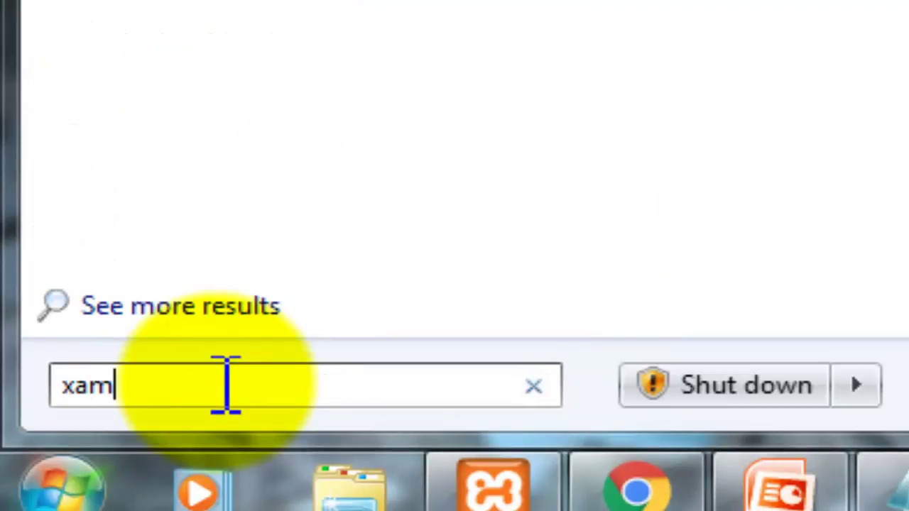
key("Return")
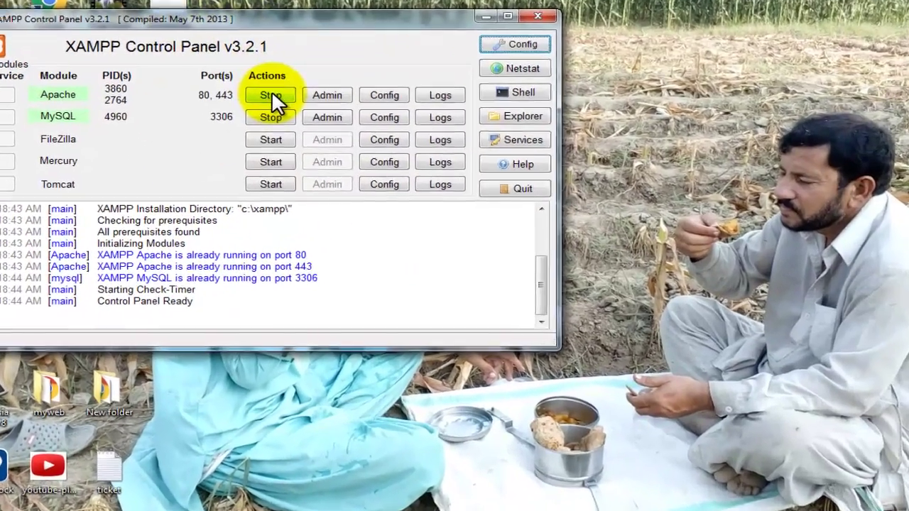
Step: Stop the running Apache and MySQL modules and start both of them again
left_click(271, 95)
left_click(271, 117)
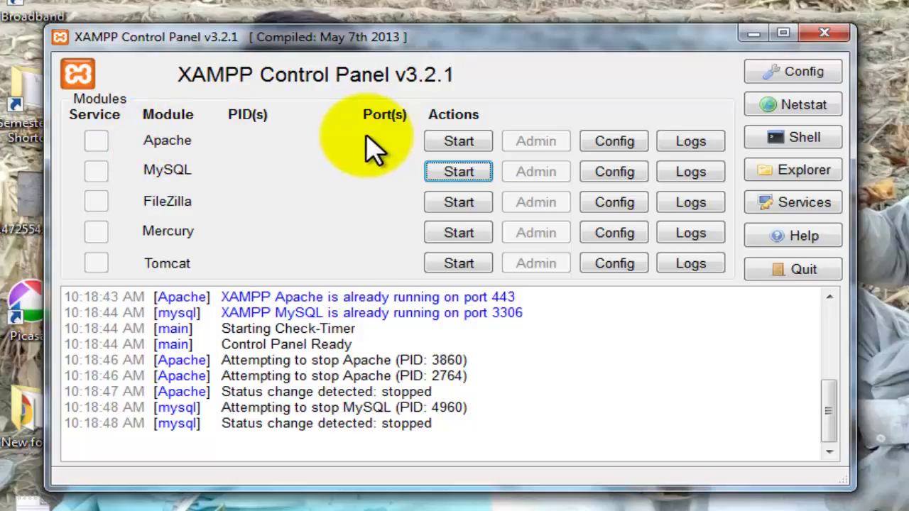
left_click(451, 145)
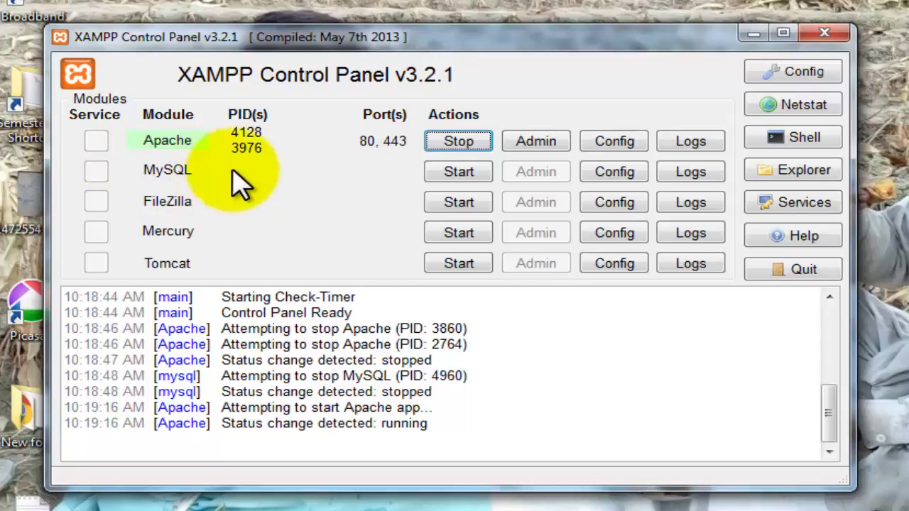
left_click(456, 171)
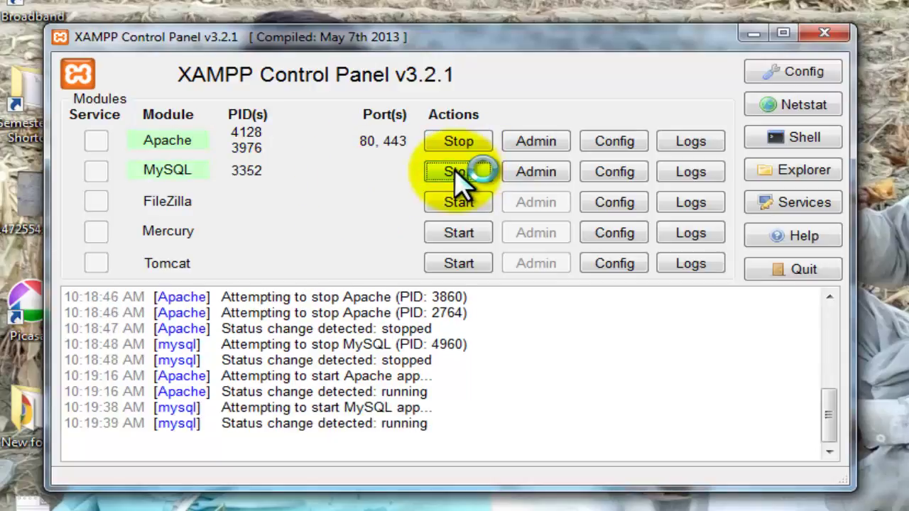
Step: Minimize the XAMPP Control Panel and refresh the desktop
left_click(752, 34)
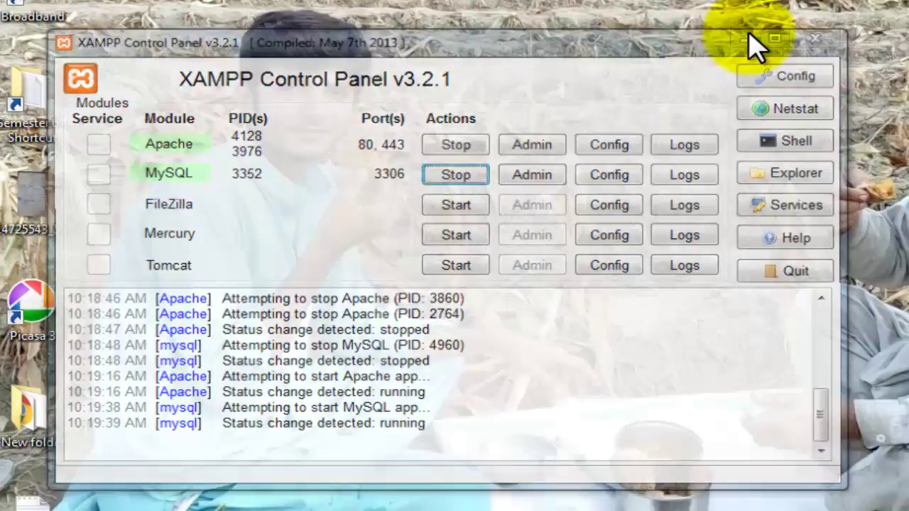
right_click(476, 2)
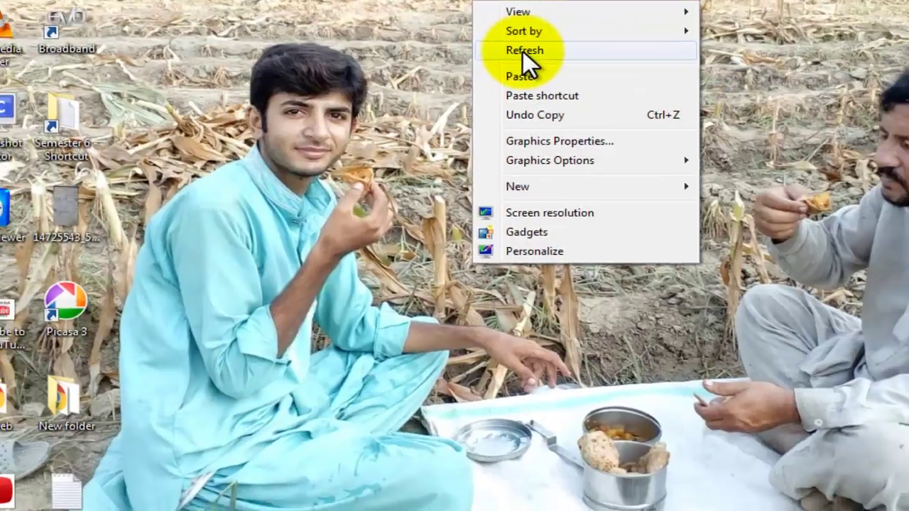
left_click(524, 51)
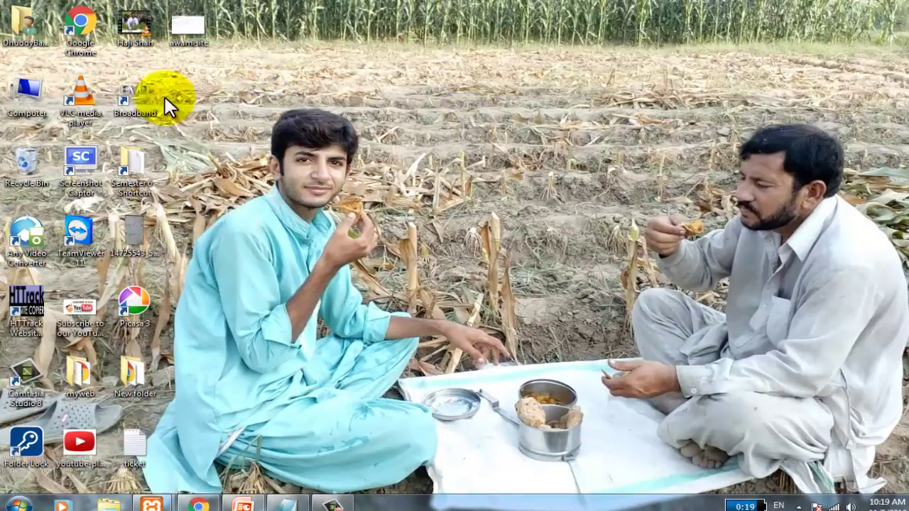
Step: Browse from Computer to the htdocs folder inside xampp on Local Disk (C:)
double_click(38, 92)
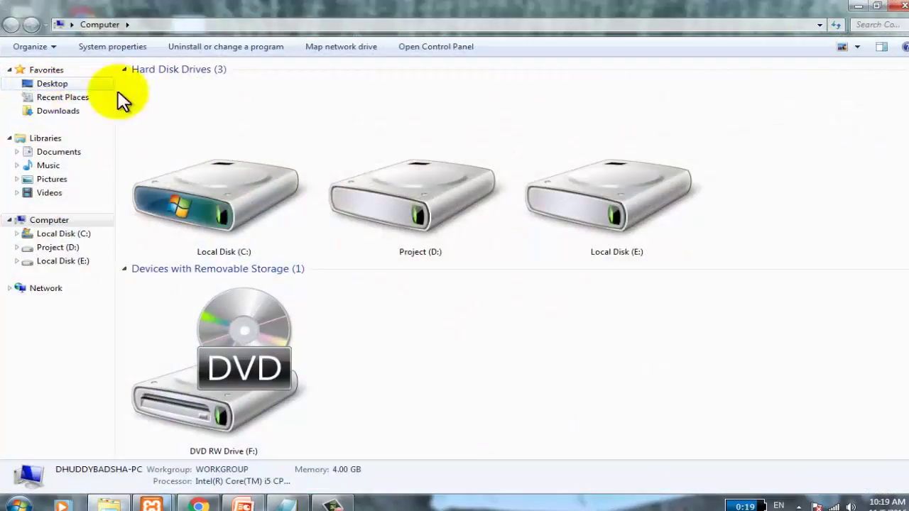
double_click(234, 149)
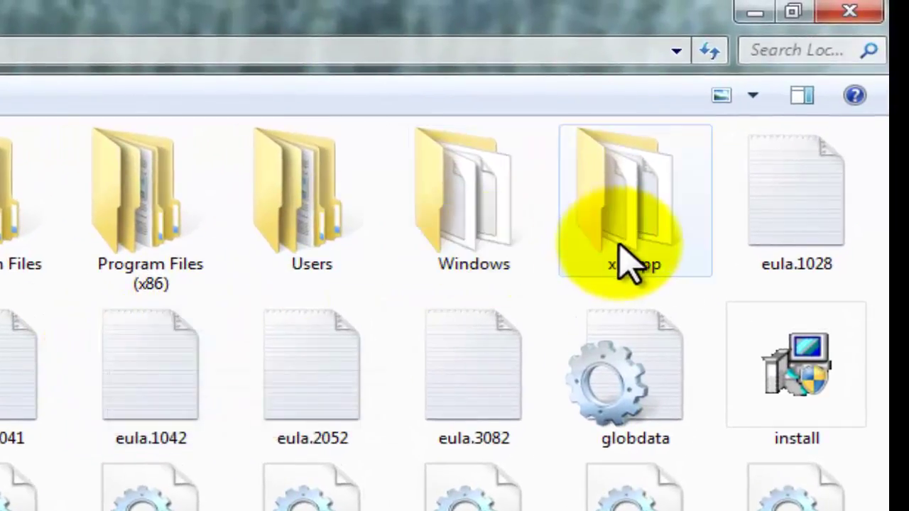
left_click(635, 263)
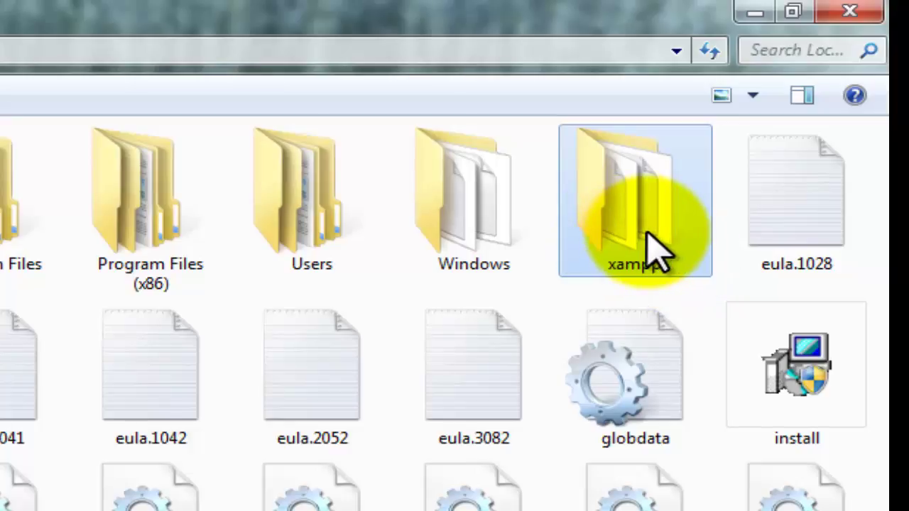
double_click(648, 236)
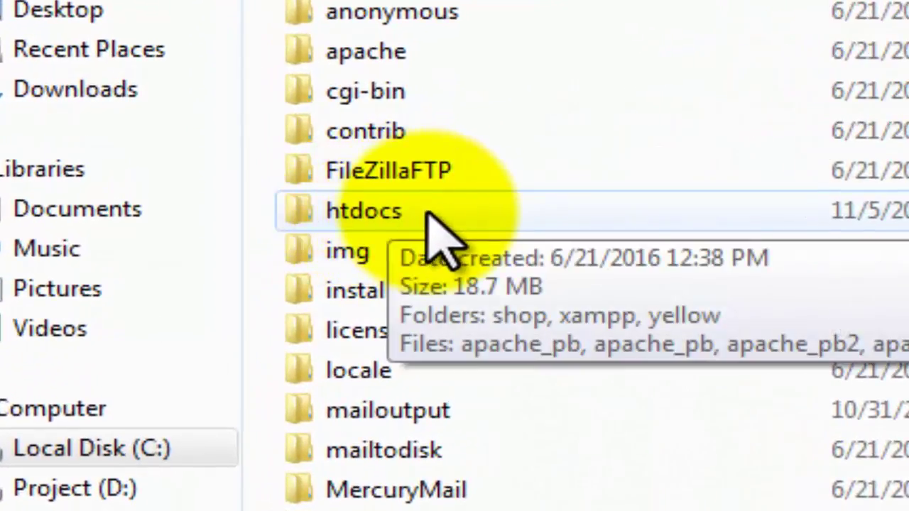
left_click(436, 211)
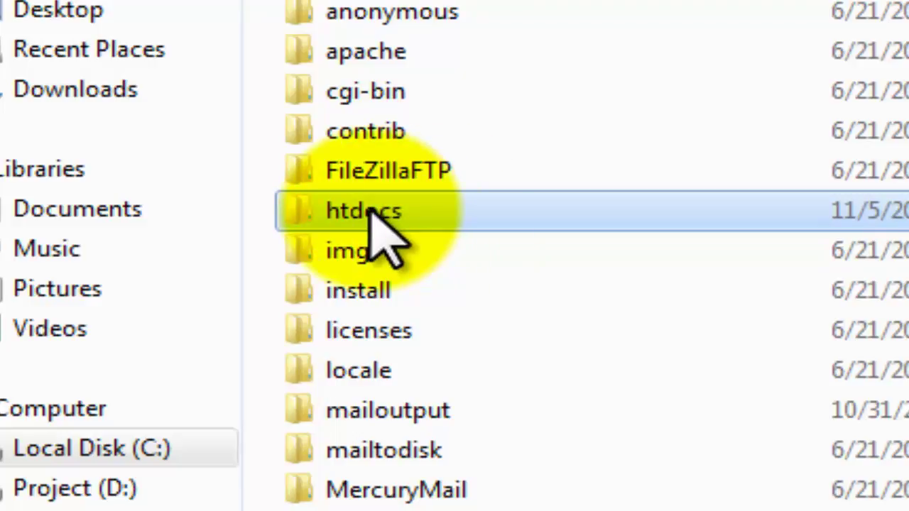
double_click(451, 227)
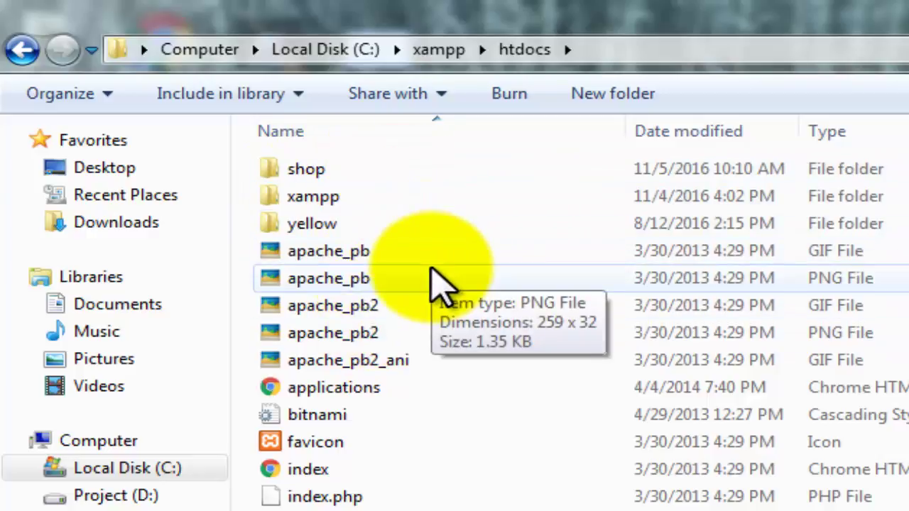
Step: Create a new folder named "my web" in htdocs
left_click(630, 107)
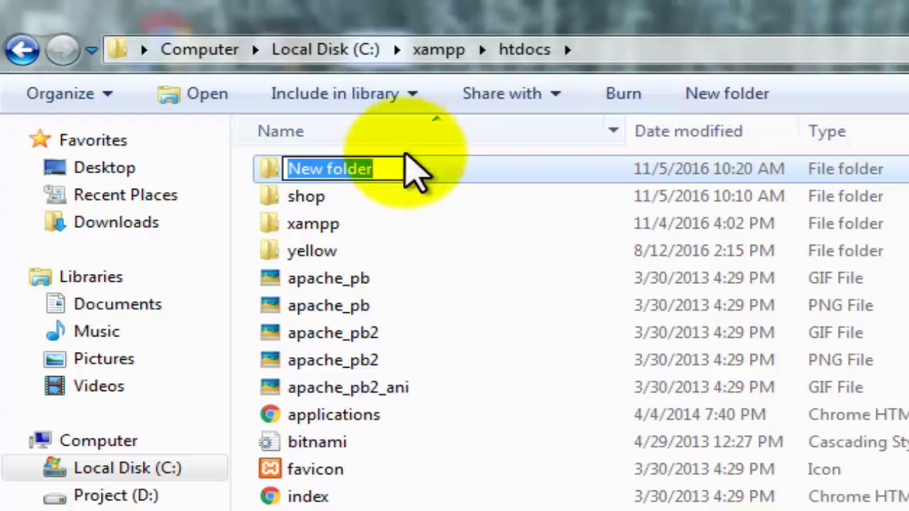
type("my web")
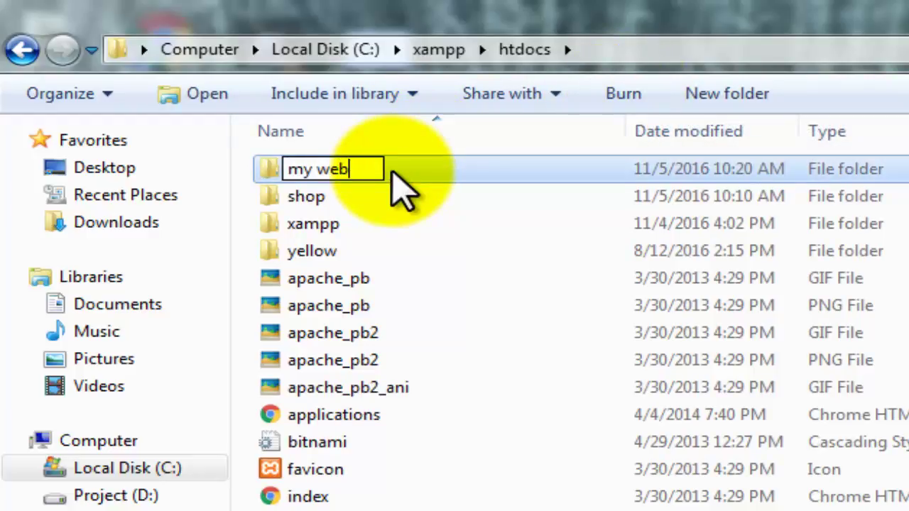
key("Return")
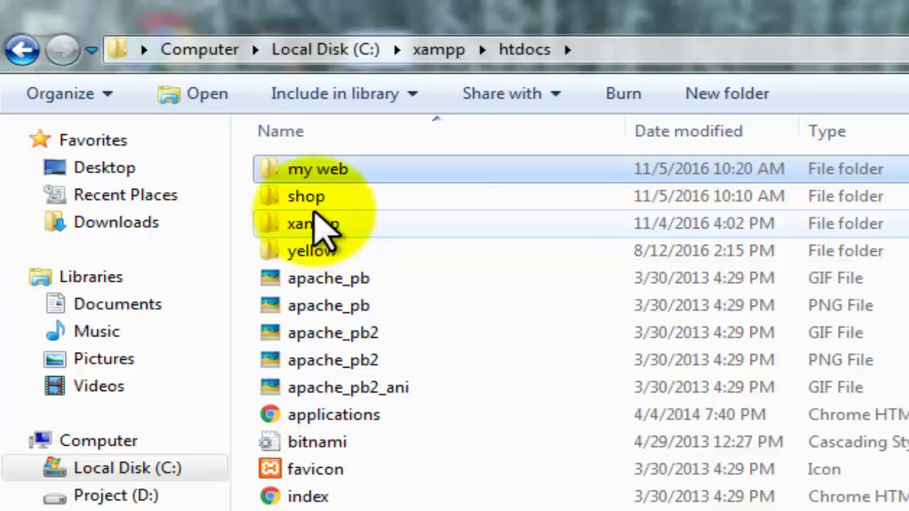
Step: Open the shop folder in htdocs to view the website's files
double_click(333, 203)
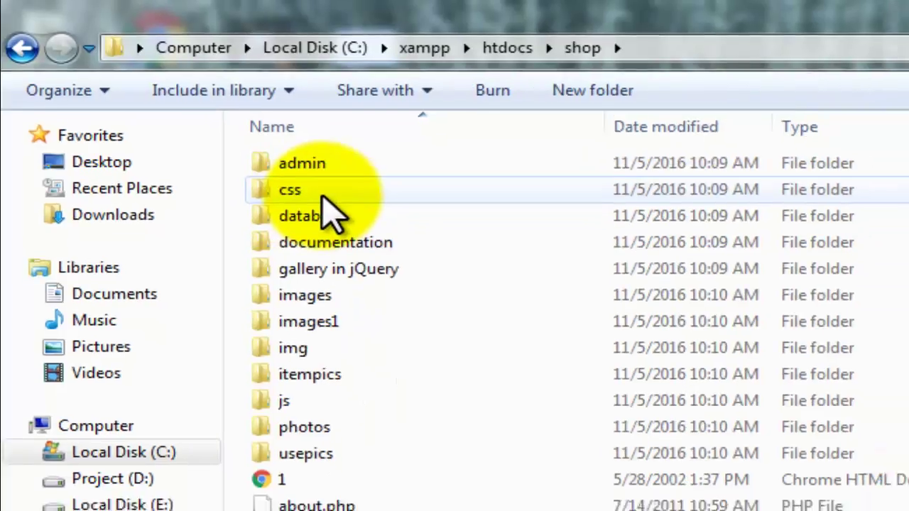
Step: Return to the htdocs folder, and check the Apache and MySQL modules in the XAMPP Control Panel before continuing in Chrome
key("BackSpace")
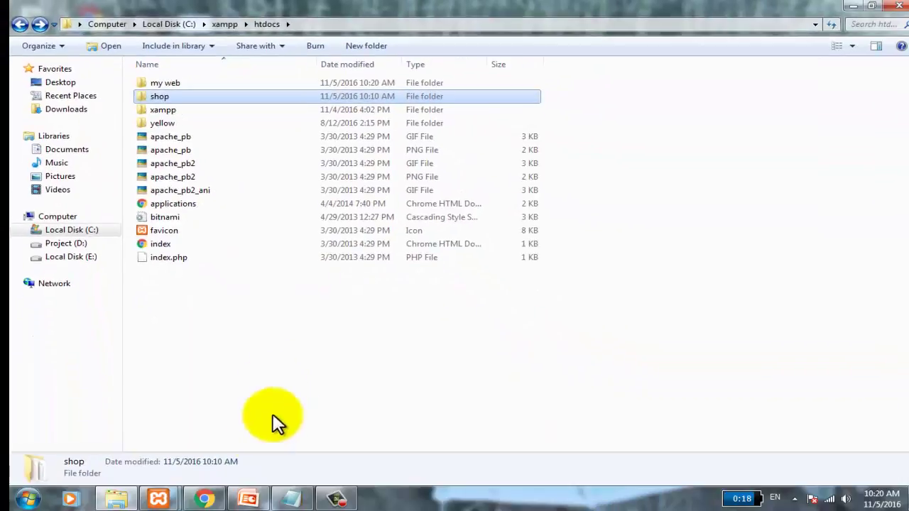
left_click(204, 498)
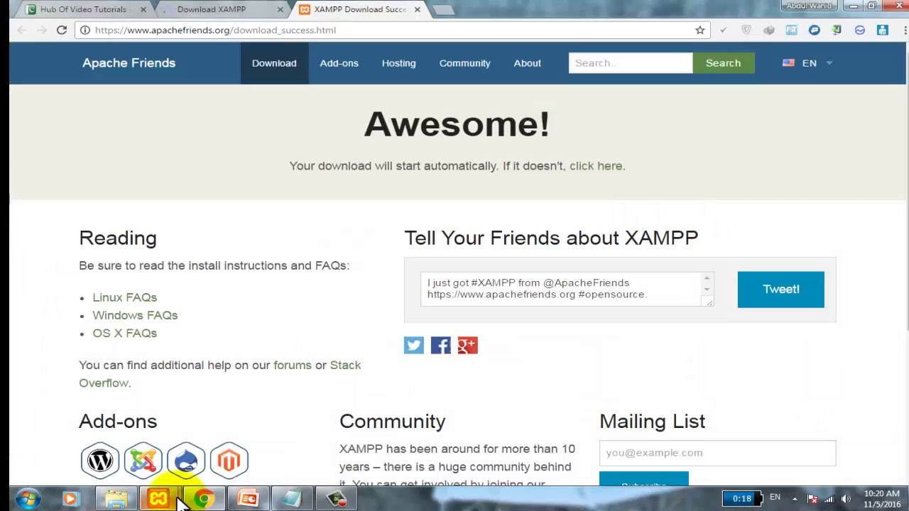
mouse_move(178, 494)
left_click(226, 435)
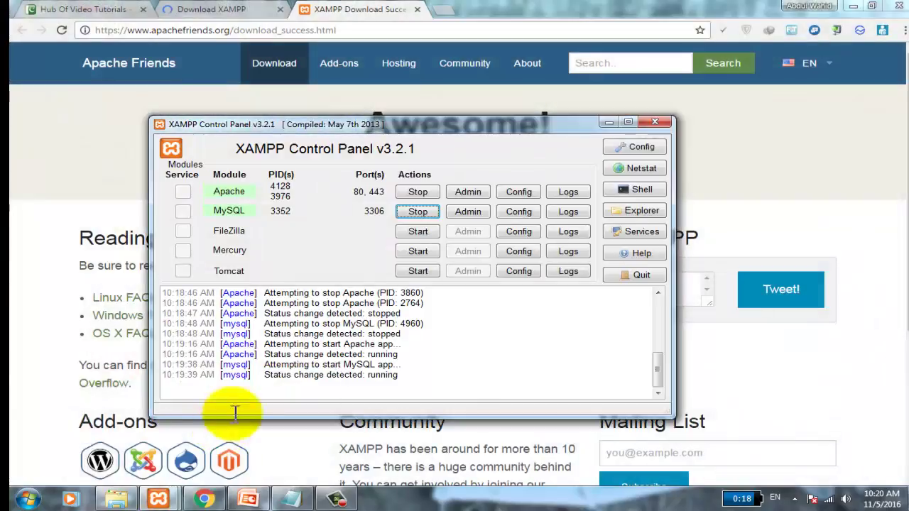
left_click(608, 121)
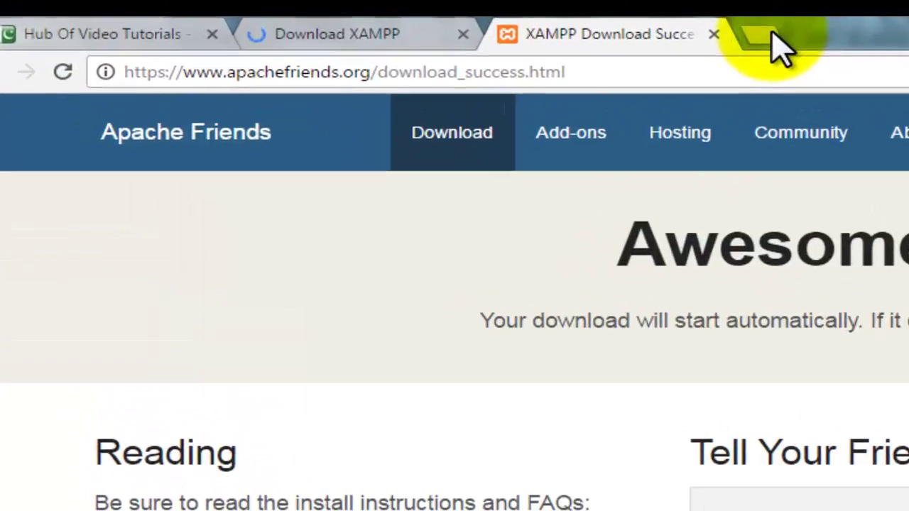
Step: Load the shop website from localhost/shop in a new browser tab and look over its home page
left_click(450, 10)
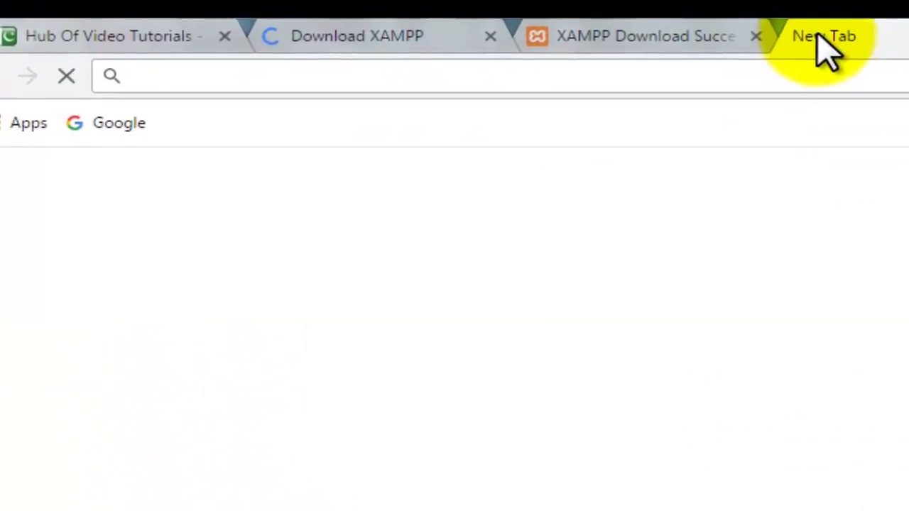
type("localhost")
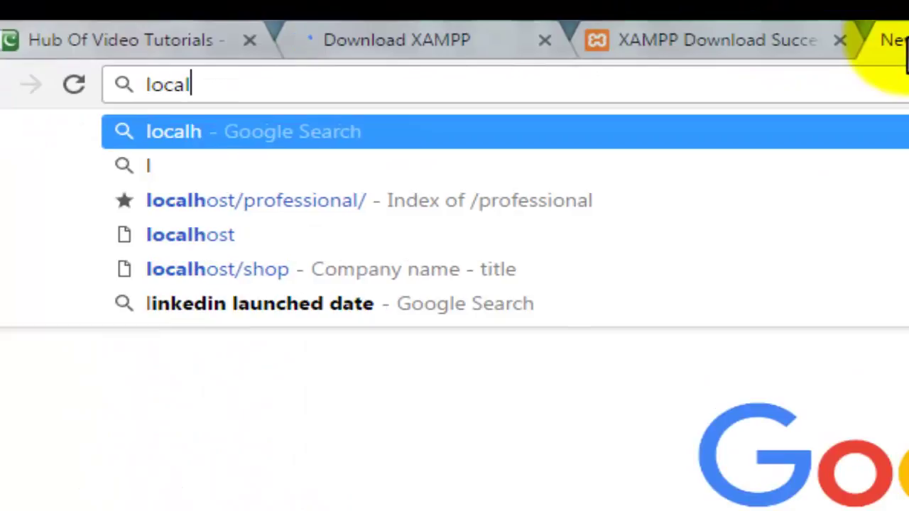
type("/shop")
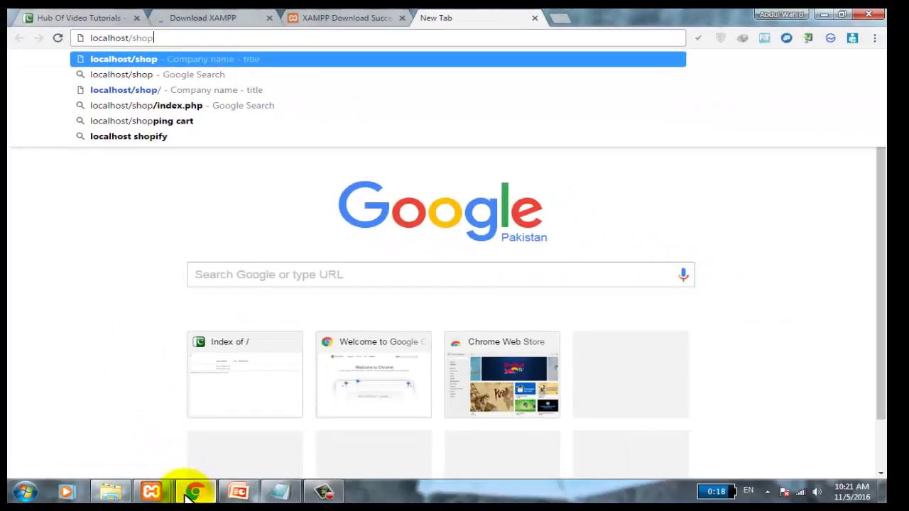
left_click(187, 495)
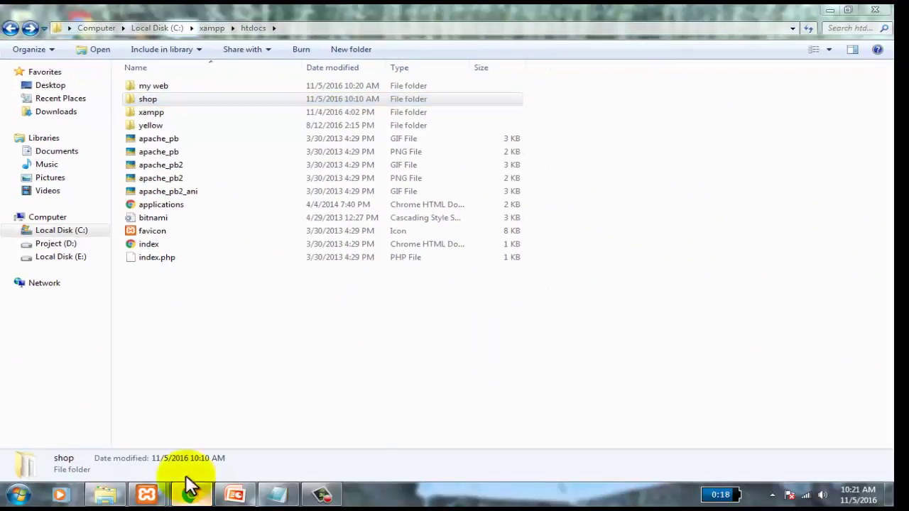
left_click(190, 489)
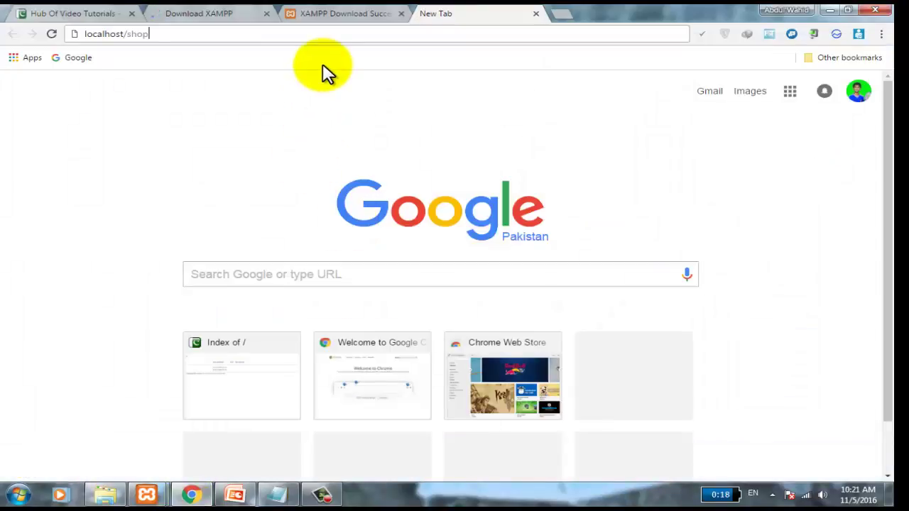
key("Return")
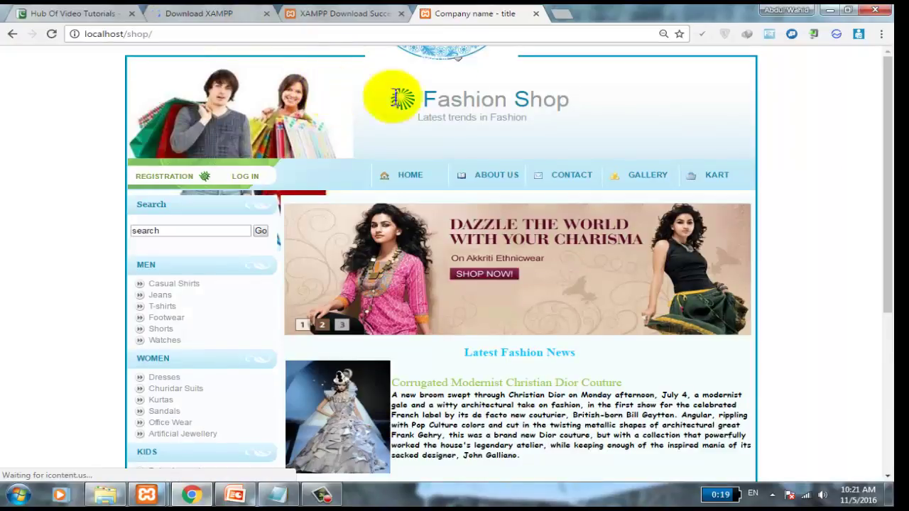
left_click_drag(889, 172, 884, 108)
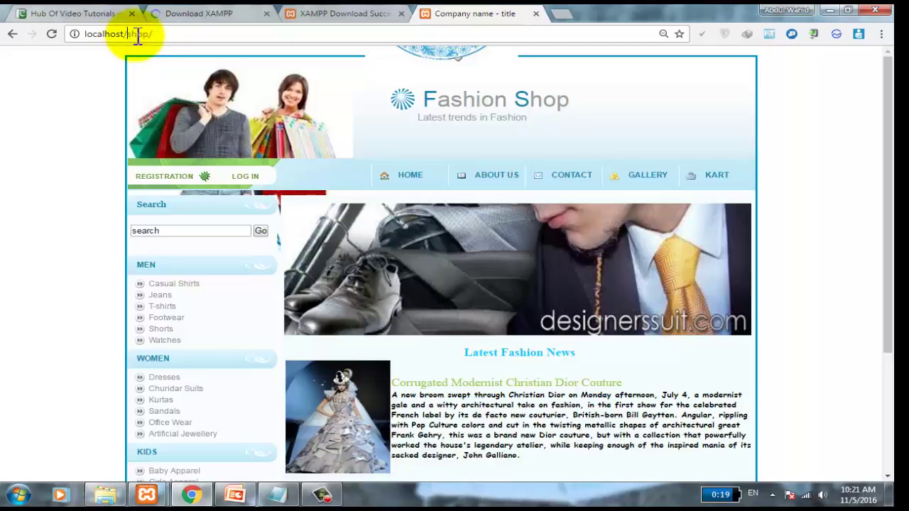
Step: Go to the localhost root page and open phpMyAdmin from its tools to view the database list
left_click_drag(138, 35, 160, 37)
key("BackSpace")
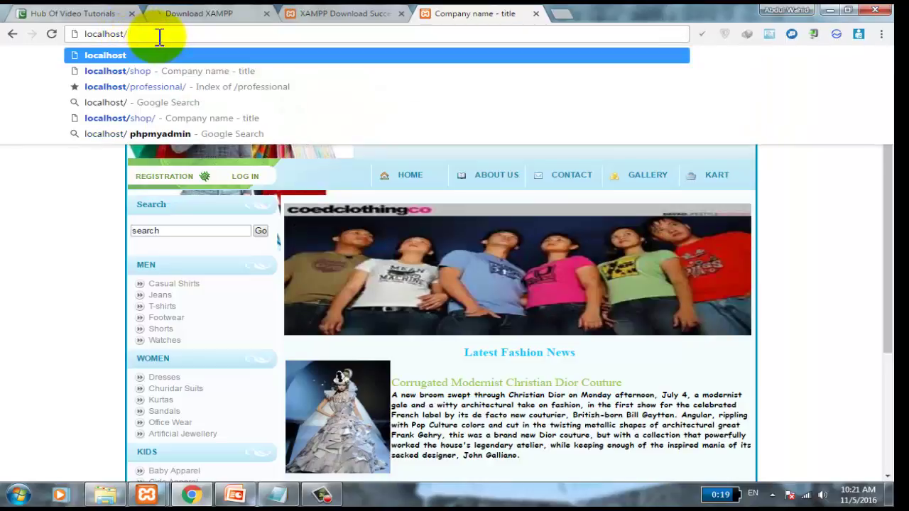
key("Return")
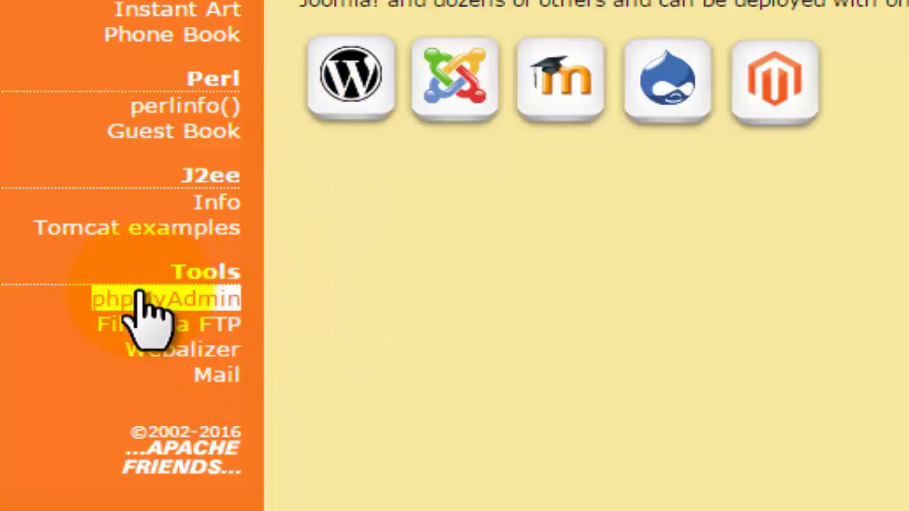
left_click(195, 303)
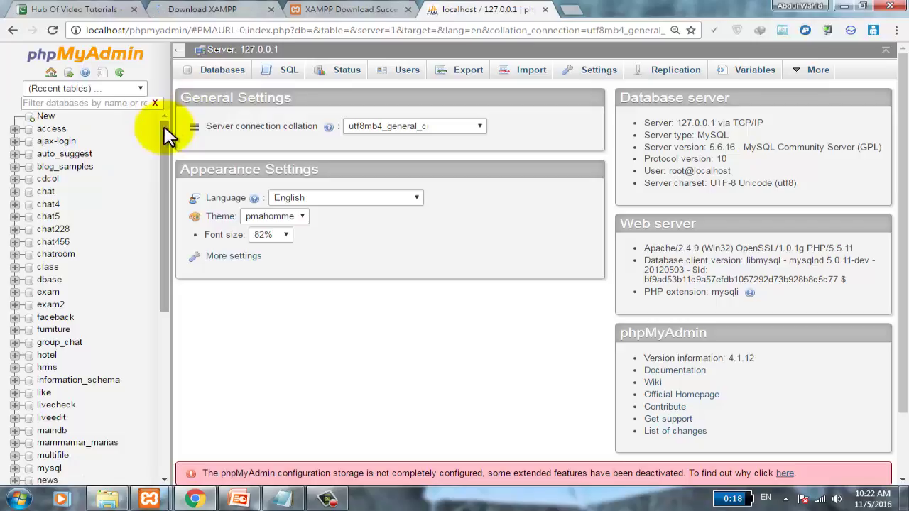
mouse_move(164, 135)
left_mouse_down()
mouse_move(166, 162)
mouse_move(163, 136)
left_mouse_up()
Step: Return to the already open awamisite.com page and look through its latest articles
left_click(376, 10)
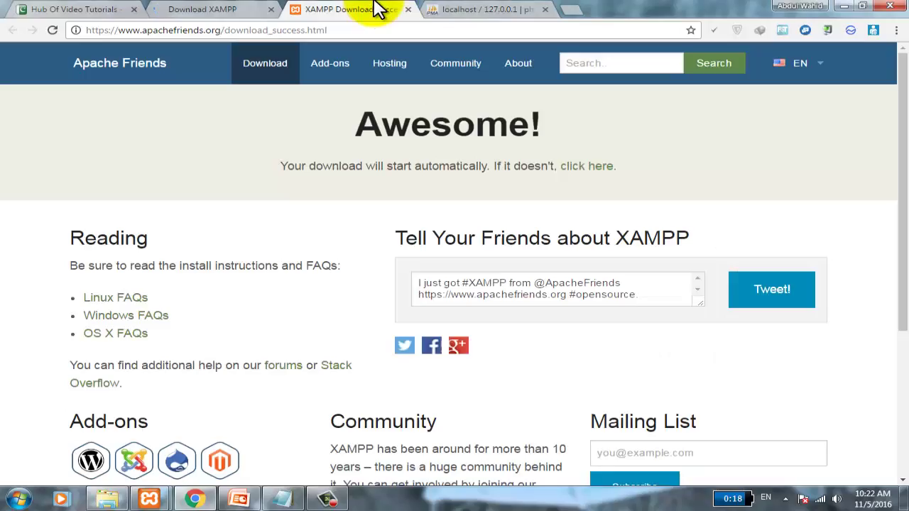
left_click(218, 9)
left_click(89, 10)
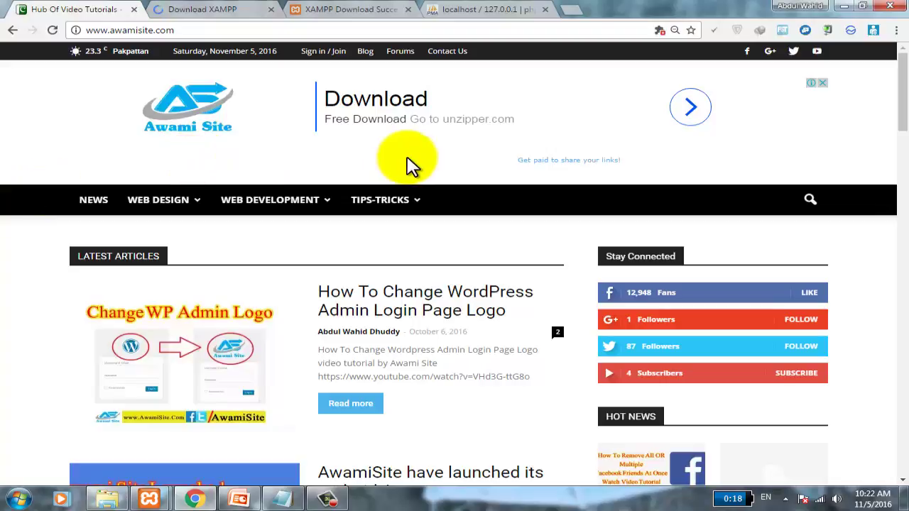
left_click_drag(902, 89, 906, 103)
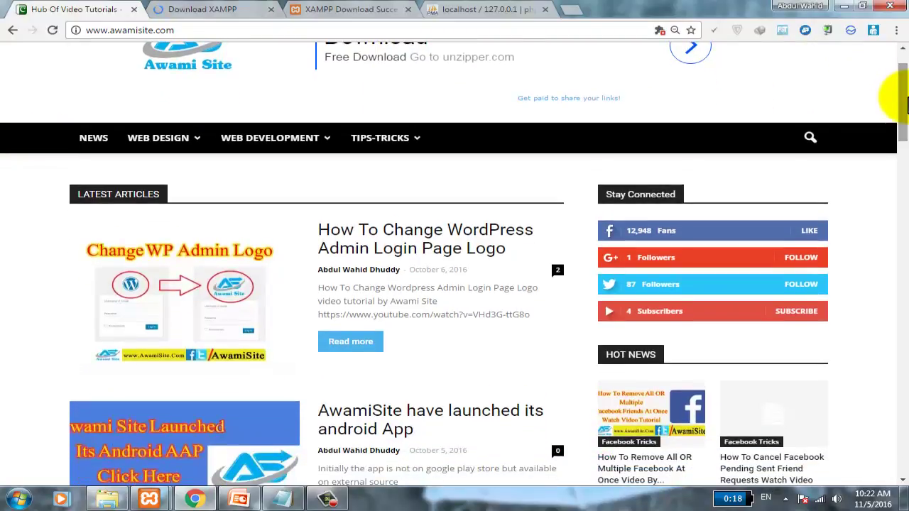